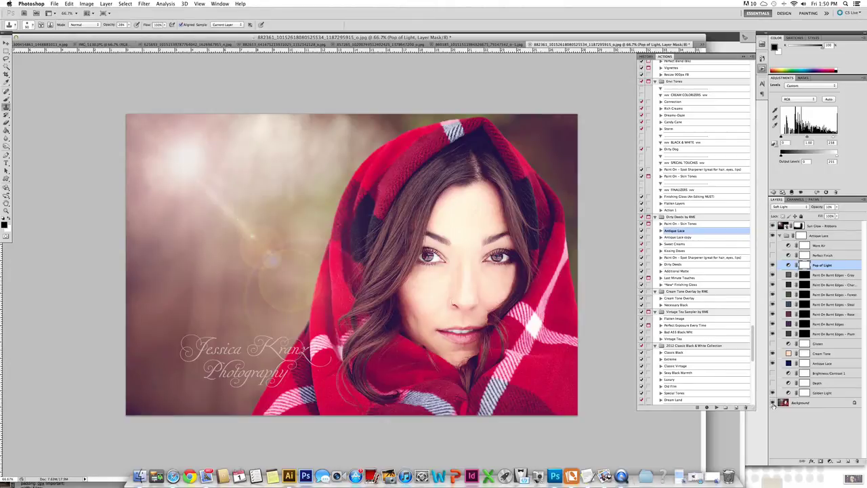
Step: Delete the Sun Glow - Ribbons and Antique Lace layers, then replay the Antique Lace action on the photo
alt+click(773, 404)
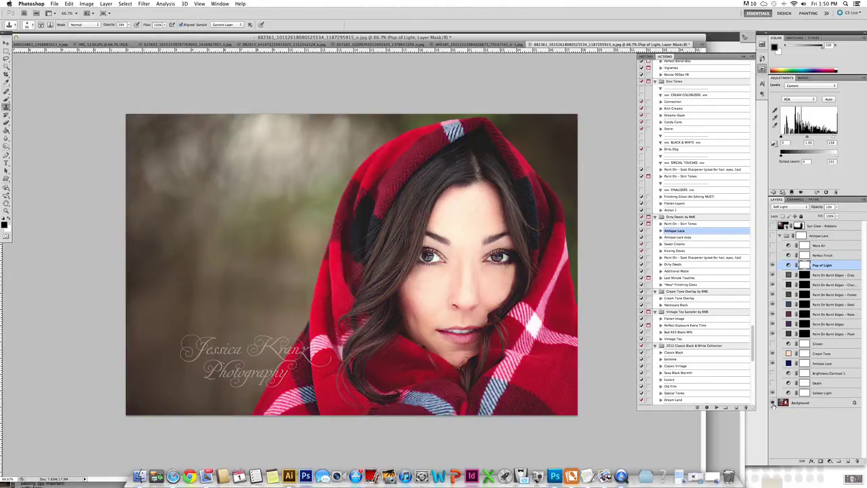
alt+click(773, 404)
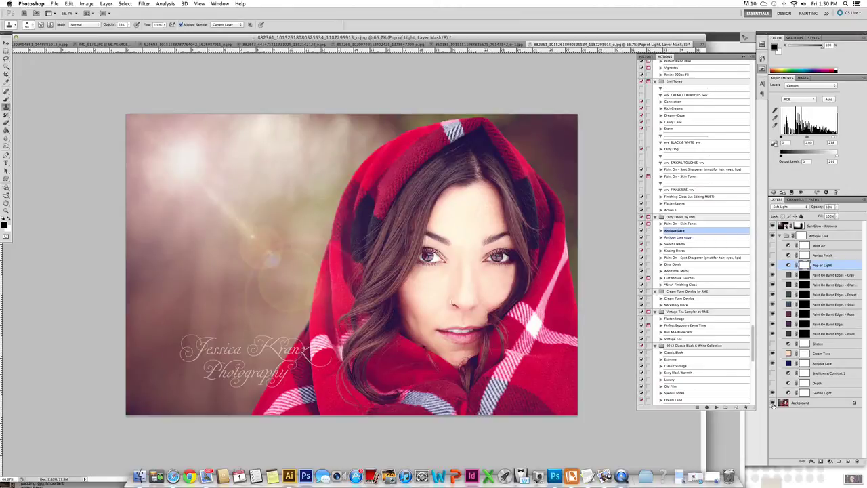
click(817, 226)
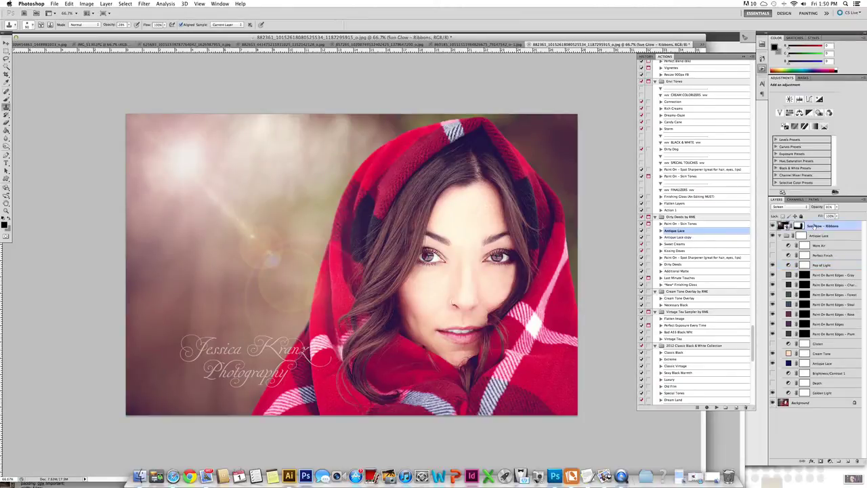
shift+click(818, 235)
drag(819, 237, 858, 461)
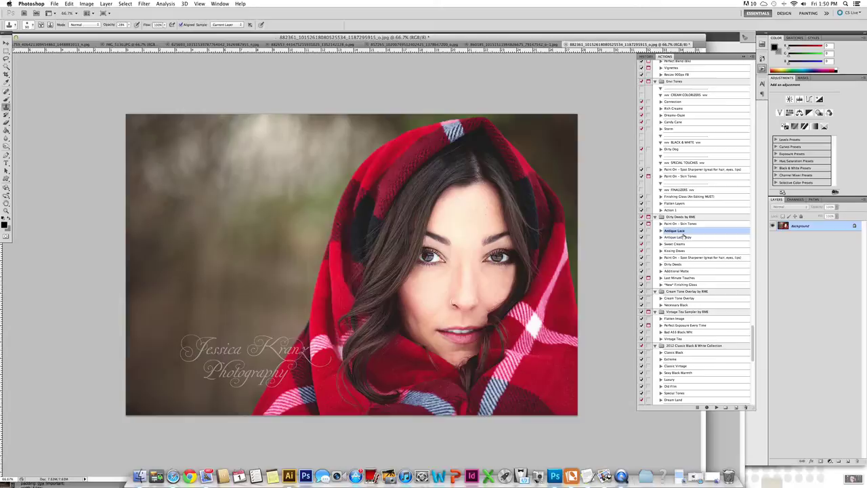
click(716, 407)
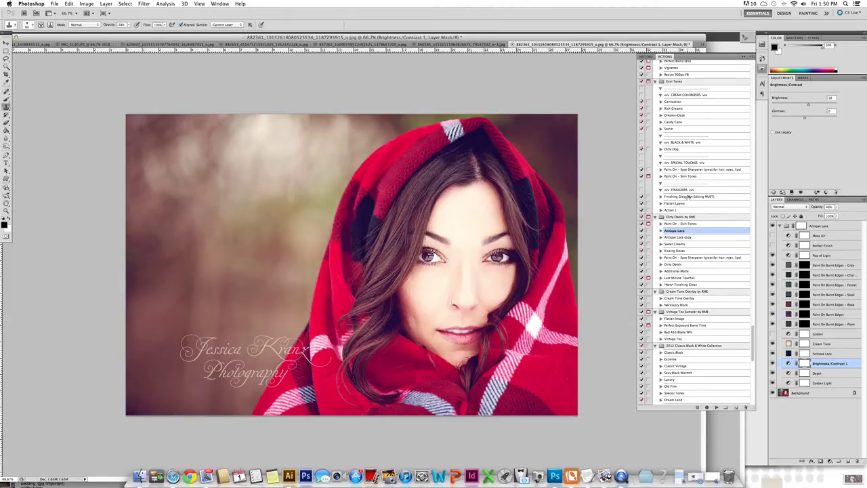
Step: Raise the Antique Lace toning layer's opacity to 32%
click(820, 353)
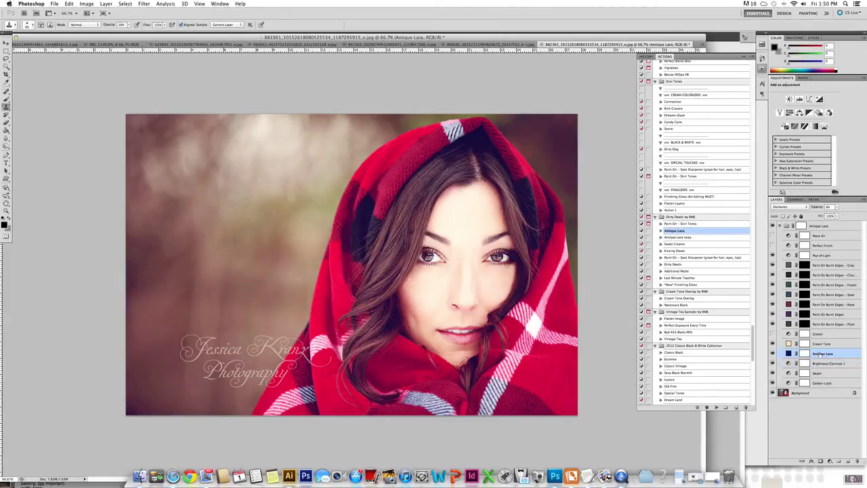
click(835, 206)
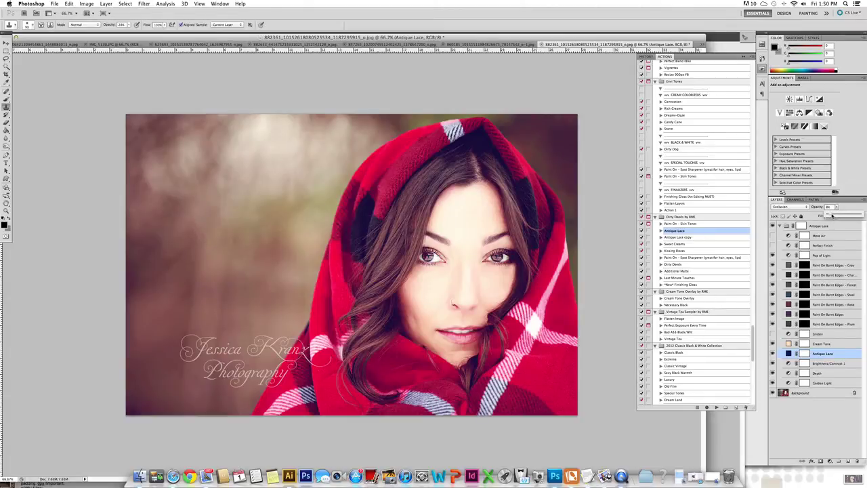
drag(831, 216, 839, 215)
Step: Hide the Brightness/Contrast adjustment, collapse the Antique Lace group and select Background
click(772, 364)
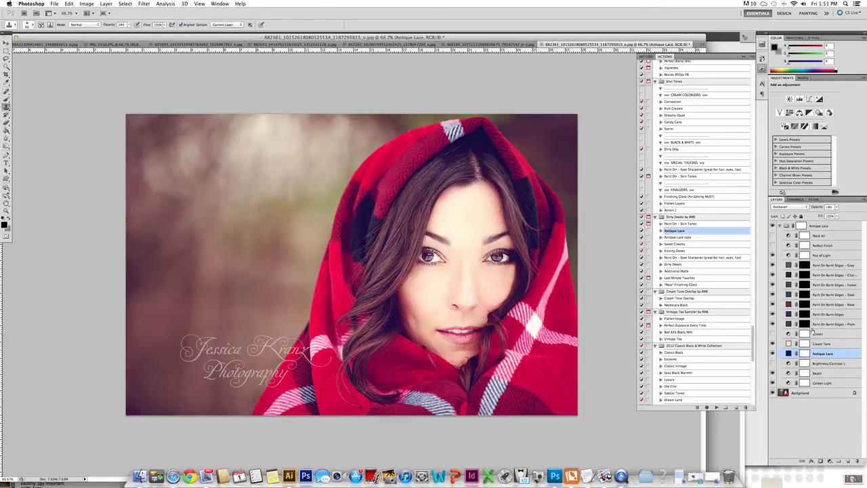
click(822, 256)
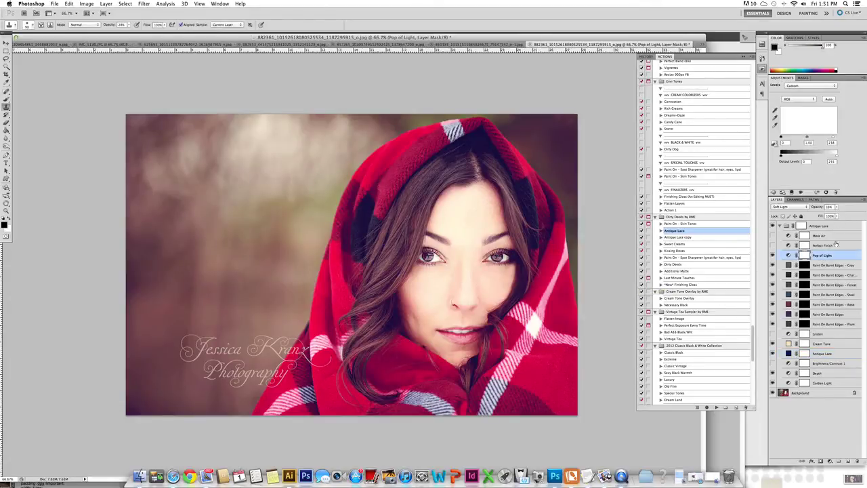
click(780, 226)
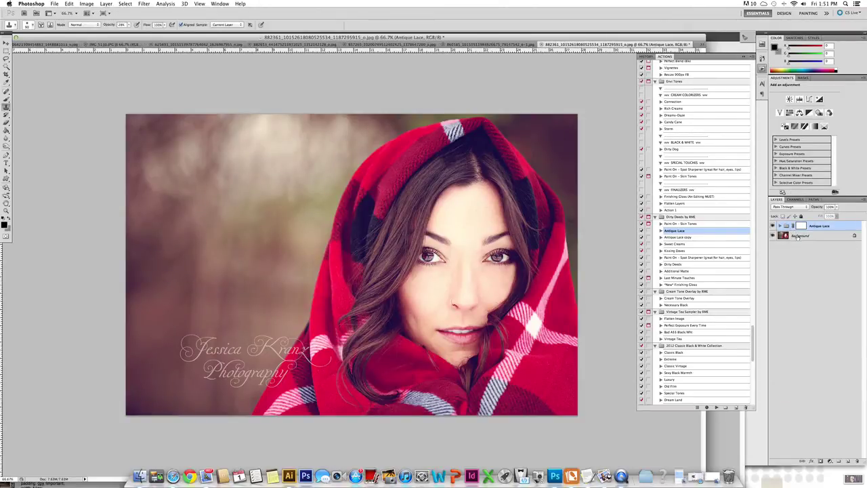
click(799, 236)
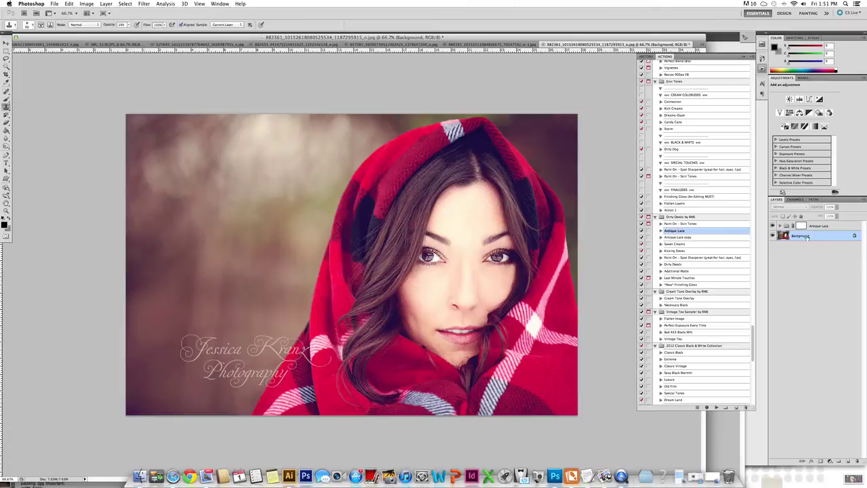
Step: Place Sun Glow – Ribbons.jpg from *Templates > 2013 Templates > Sunflare by RME into the portrait
click(54, 4)
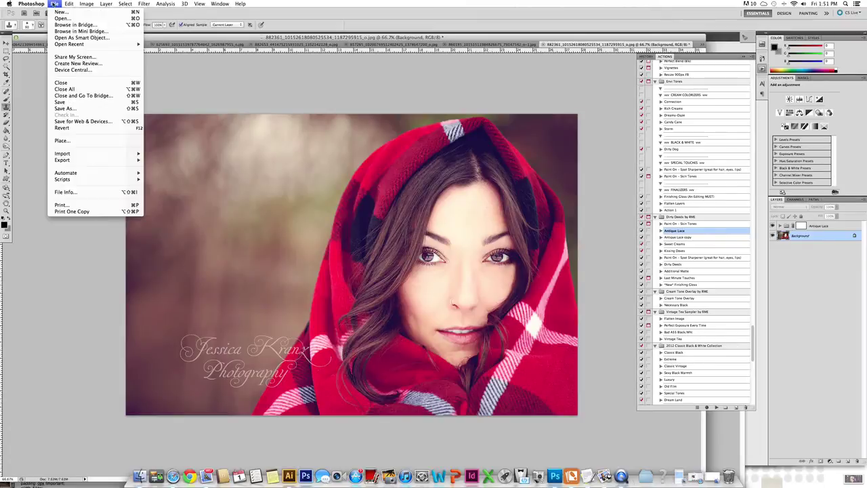
click(79, 142)
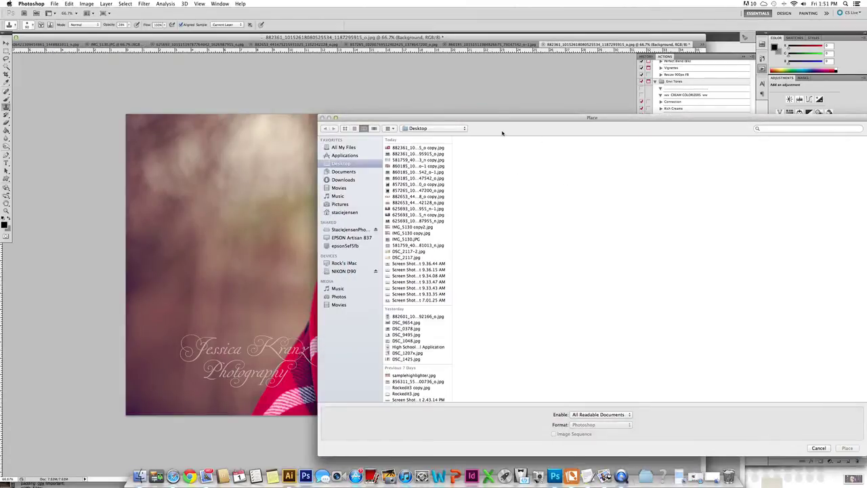
click(349, 229)
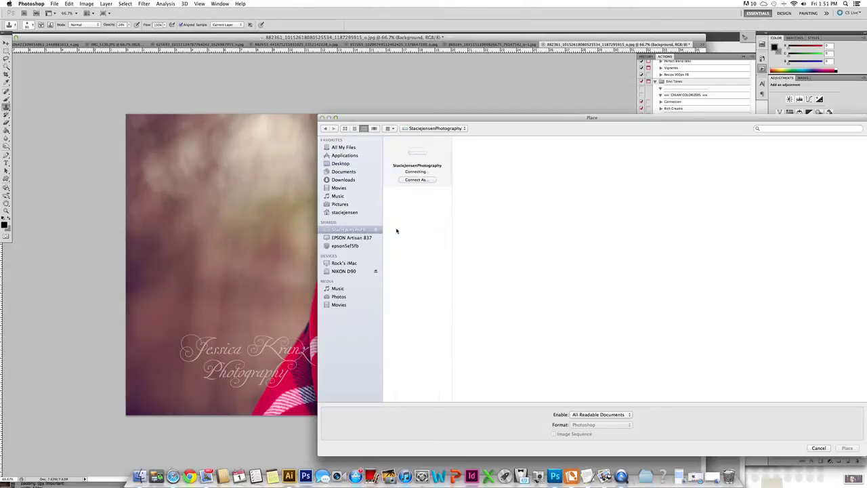
click(406, 198)
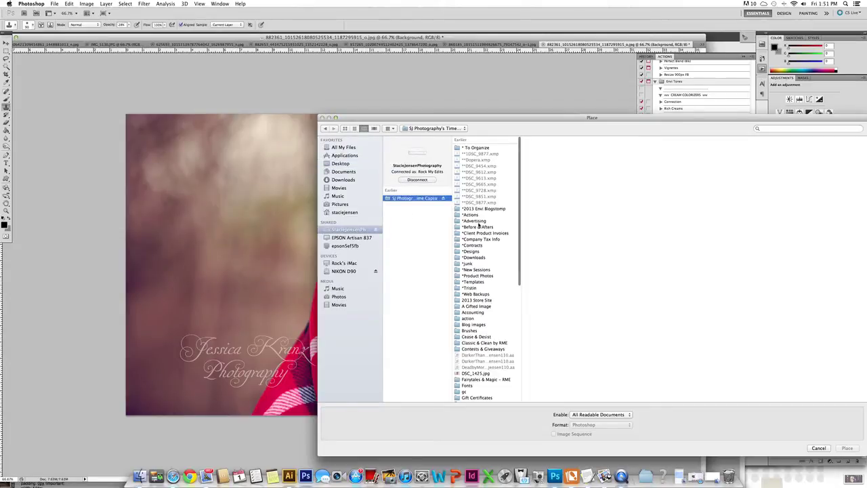
click(476, 281)
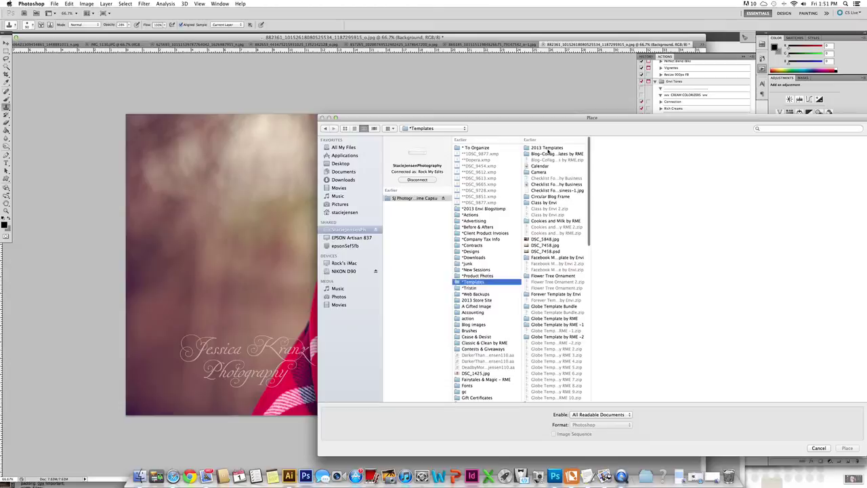
click(549, 148)
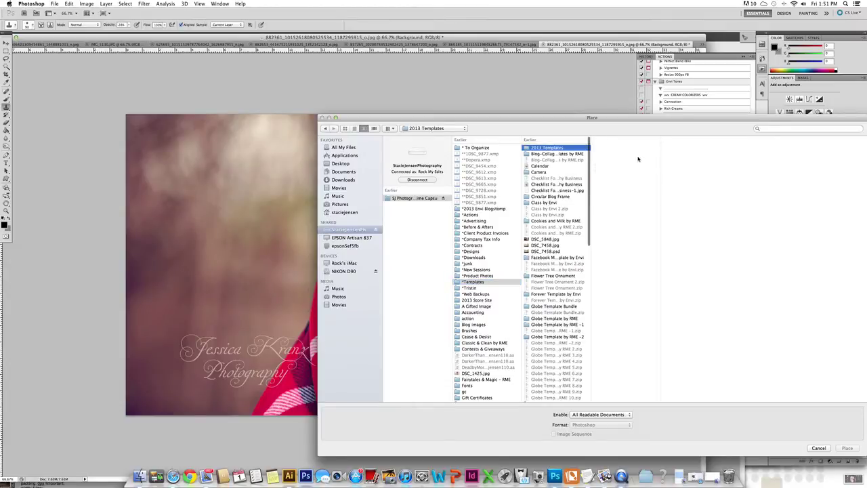
click(615, 196)
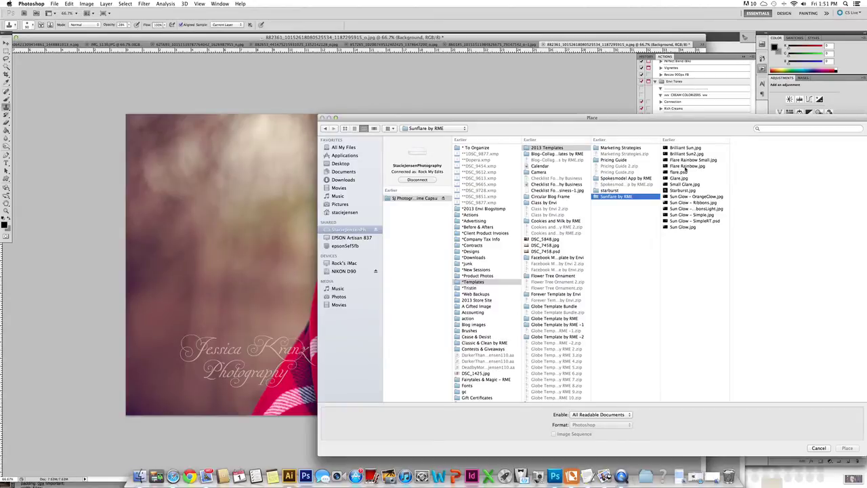
click(685, 166)
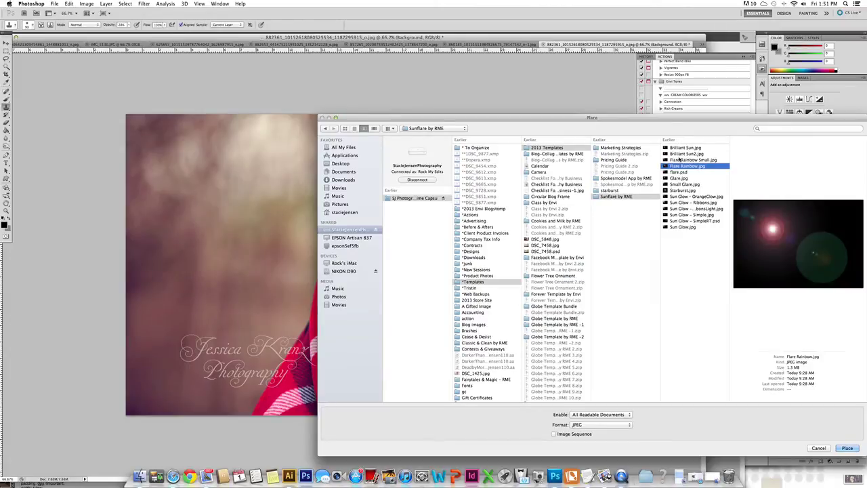
click(682, 202)
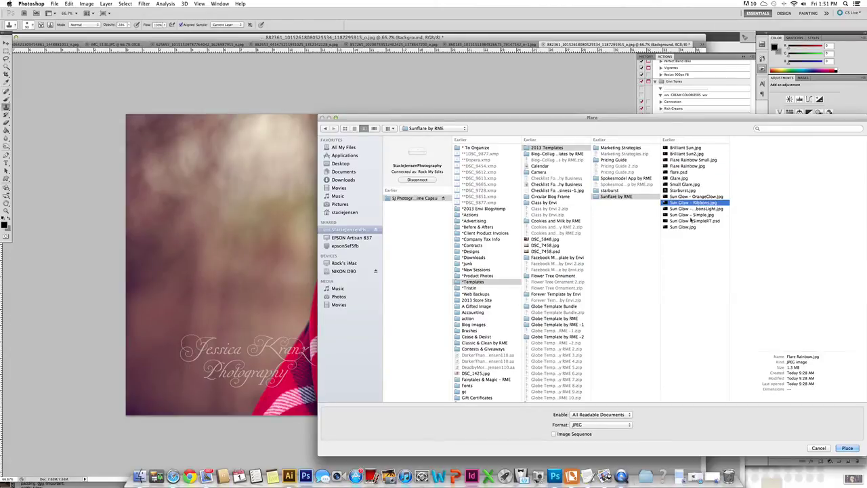
click(846, 447)
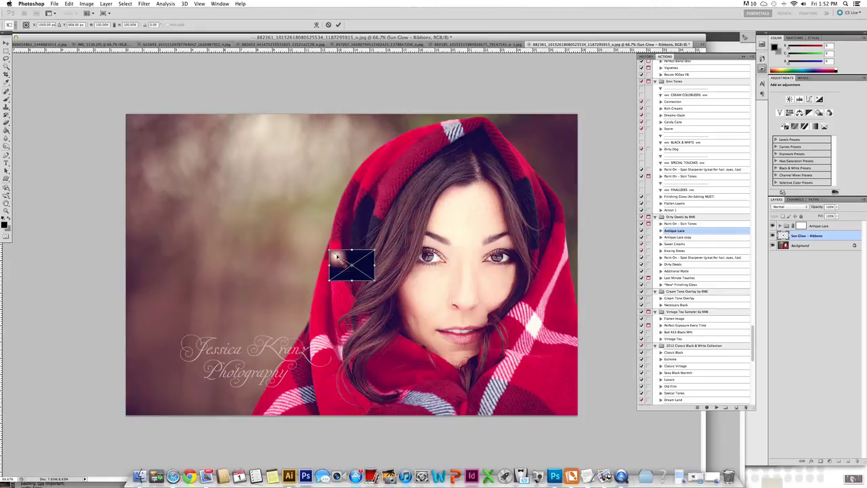
Step: Scale and align the placed flare to cover the canvas from its top-left corner, then commit
drag(329, 249, 97, 92)
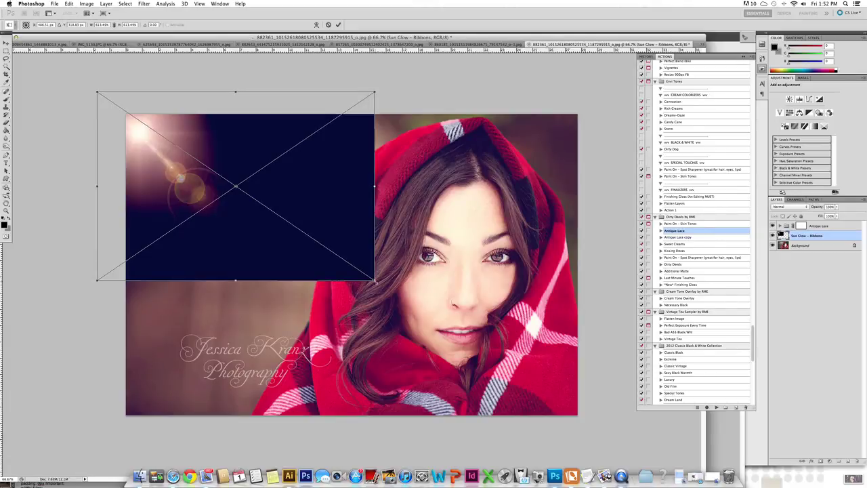
drag(232, 213, 325, 273)
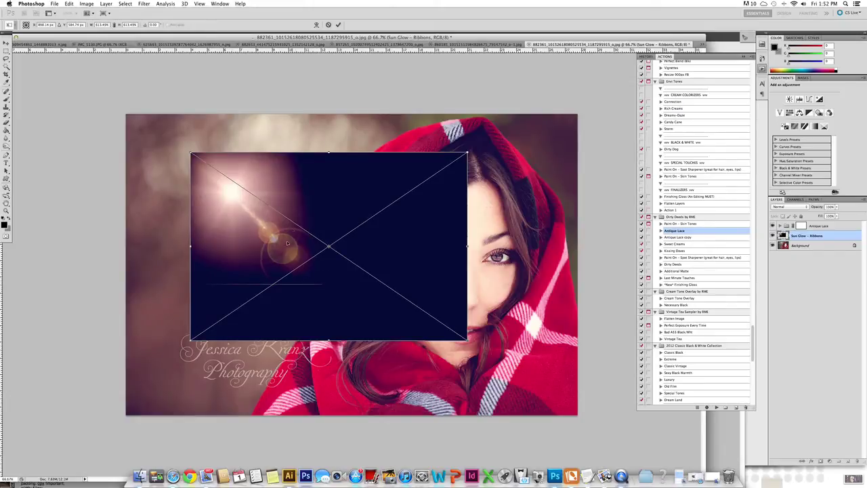
drag(468, 340, 623, 445)
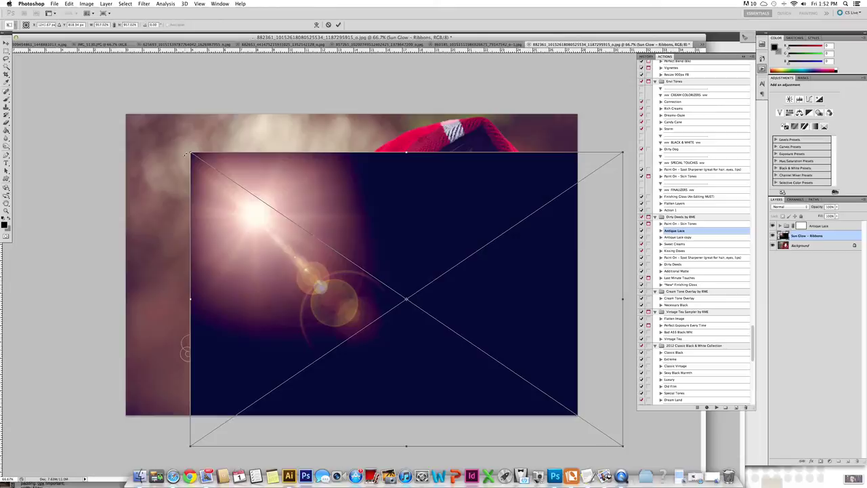
drag(186, 154, 126, 108)
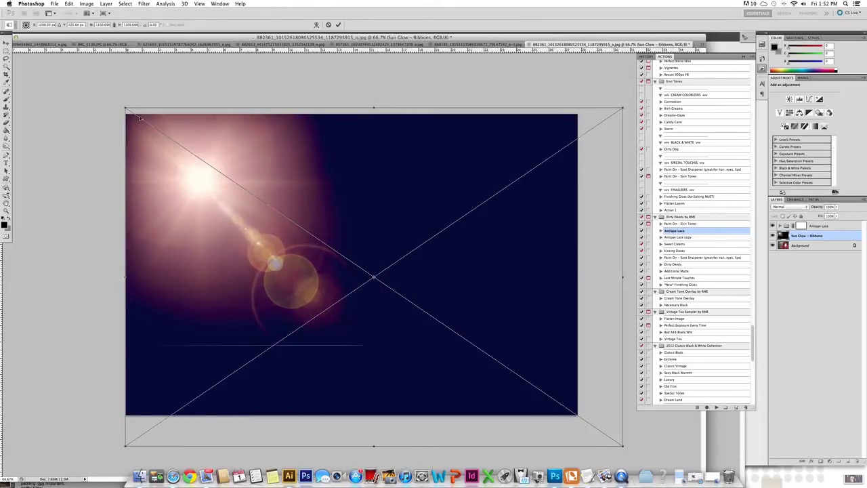
drag(290, 307, 266, 285)
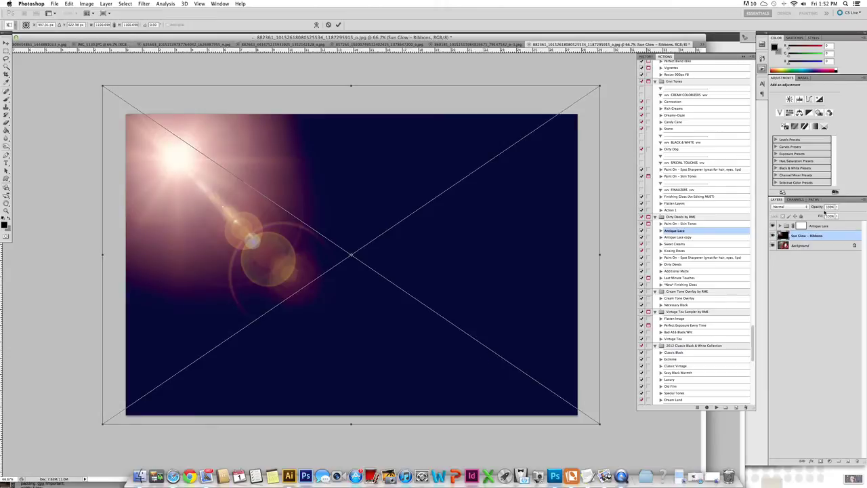
click(338, 24)
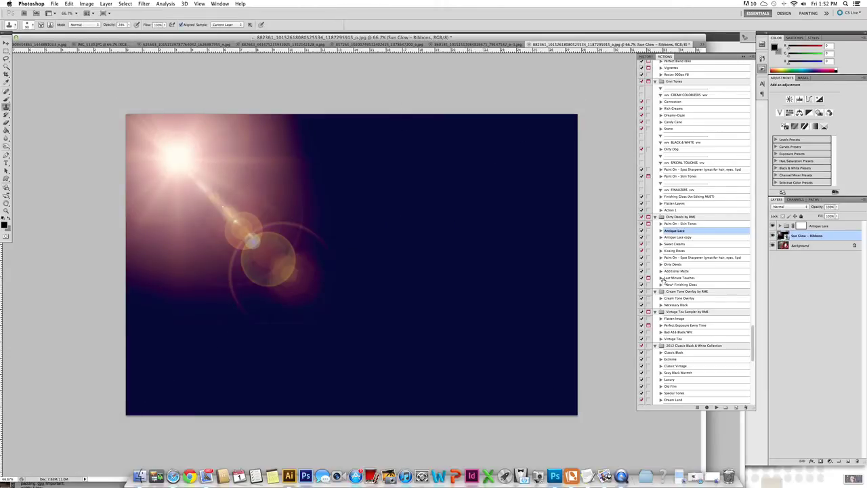
Step: Set the Sun Glow - Ribbons layer's blend mode to Screen
click(806, 209)
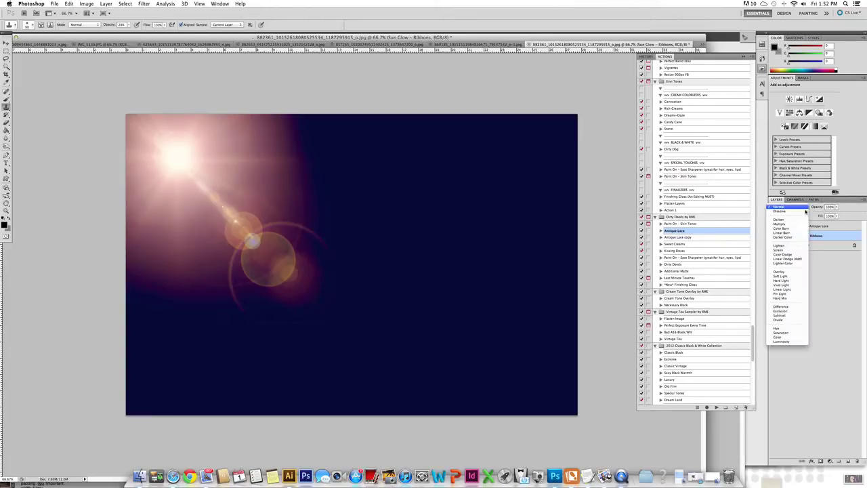
click(799, 250)
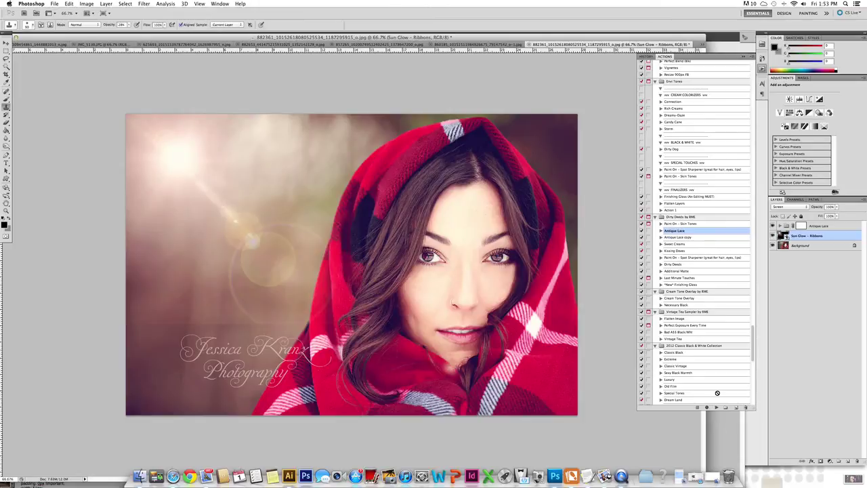
Step: Add a layer mask to the flare layer and set up a 600 px, 0% hardness brush
click(820, 463)
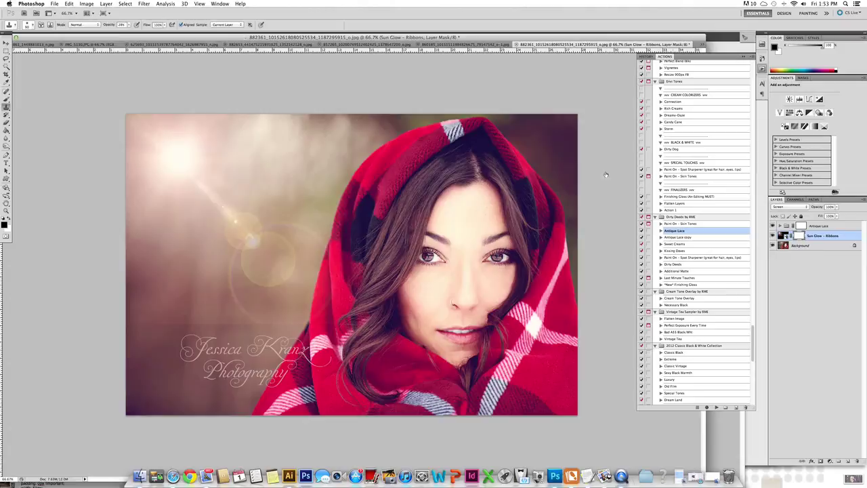
click(6, 98)
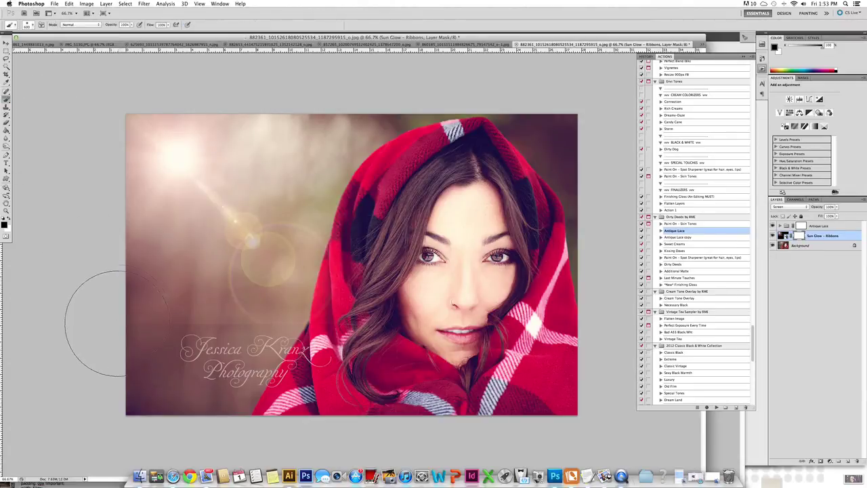
right_click(127, 369)
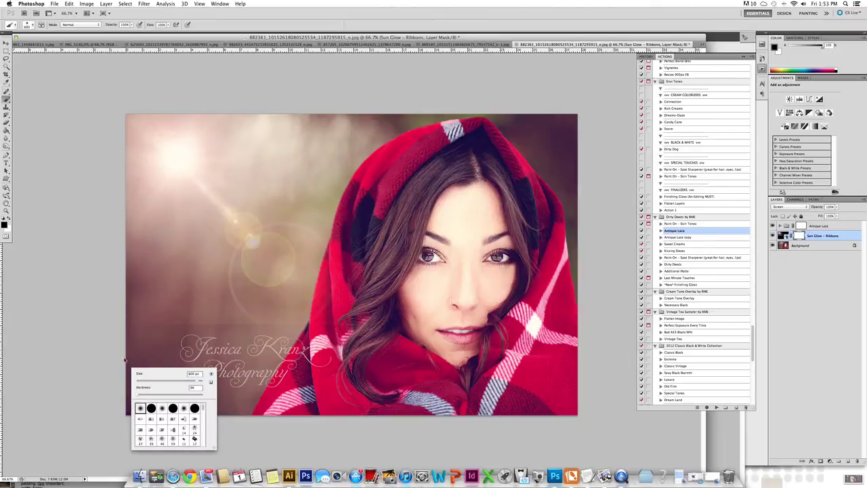
key(Return)
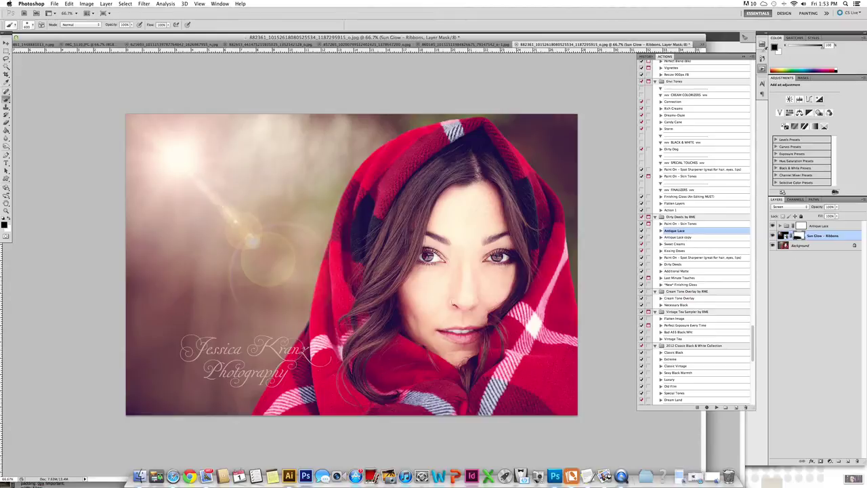
Step: Drag the flare layer upward and flip it horizontally so the glow sits top-right
key(v)
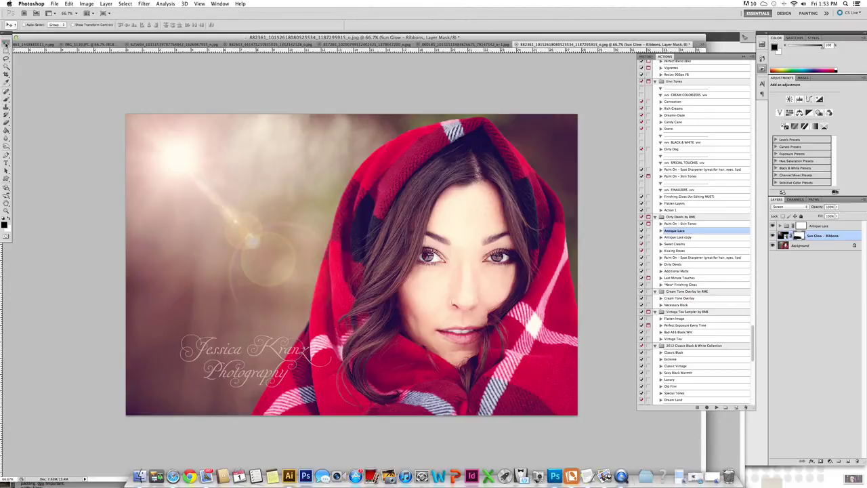
drag(234, 241, 234, 184)
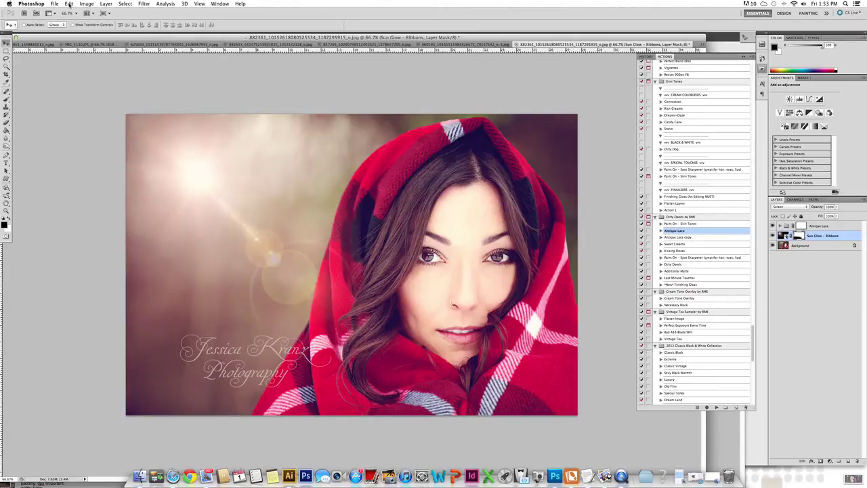
click(69, 4)
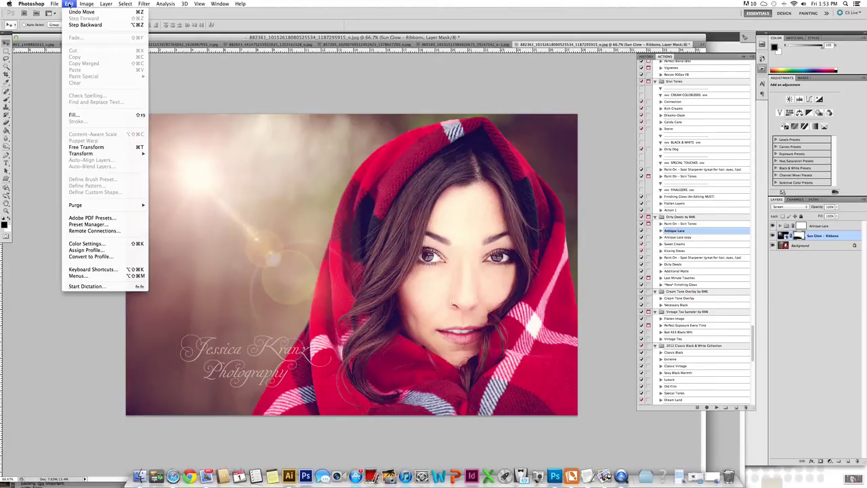
click(69, 4)
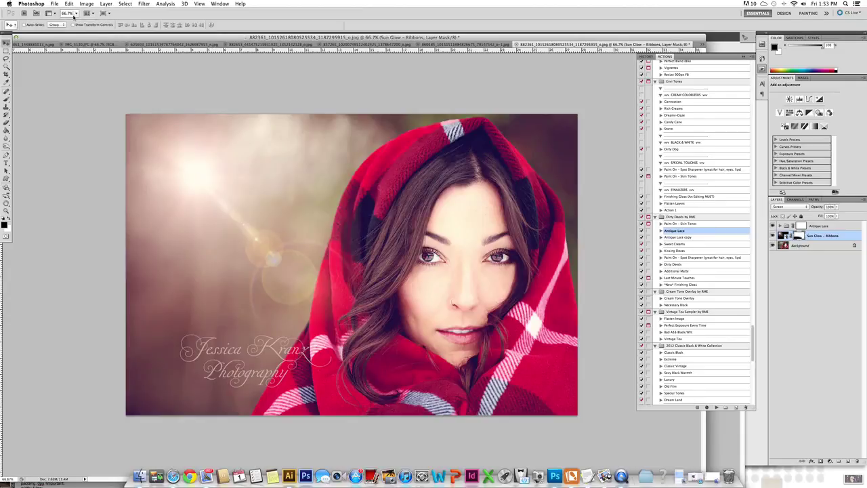
click(68, 4)
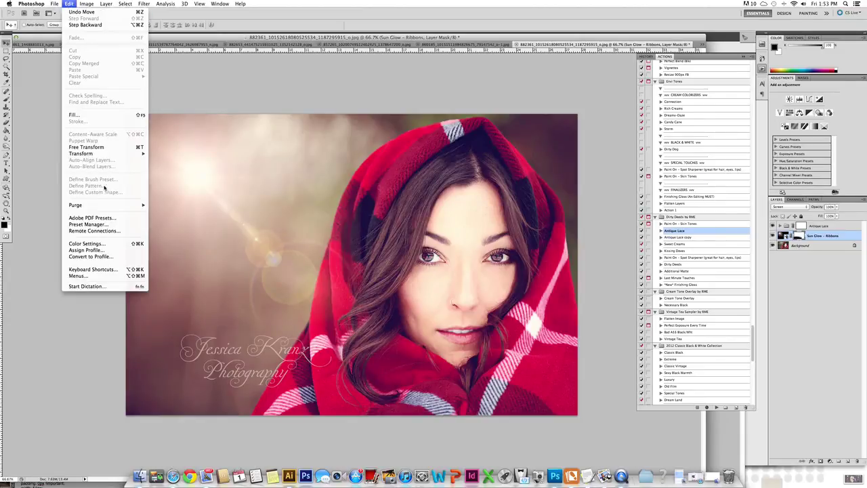
mouse_move(102, 154)
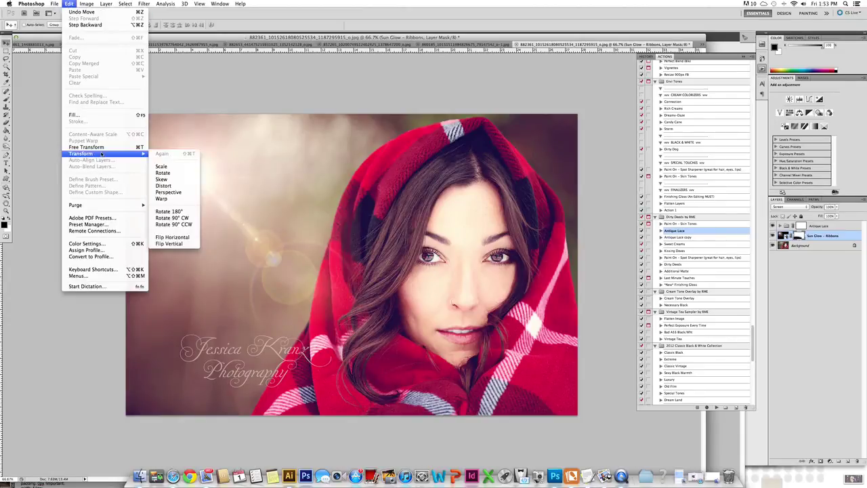
click(176, 237)
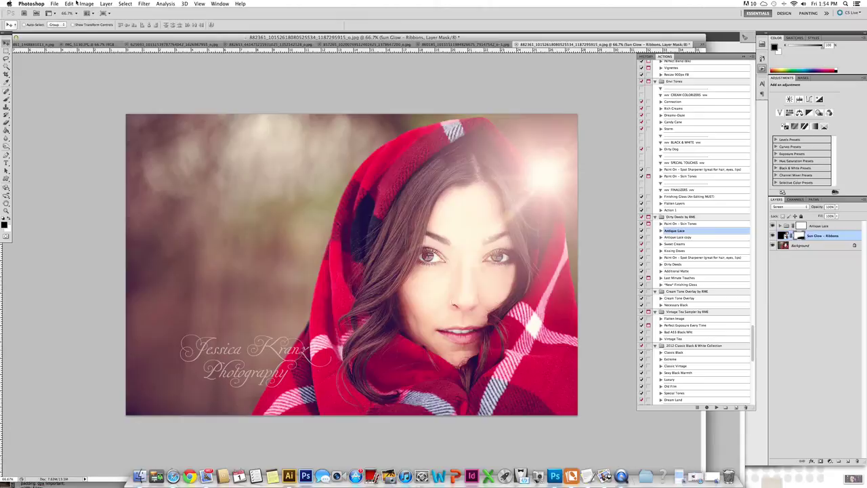
Step: Undo the horizontal flip of the flare layer
click(70, 4)
click(71, 4)
key(super+z)
Step: Rotate the flare layer slightly clockwise with Transform and apply it
click(70, 3)
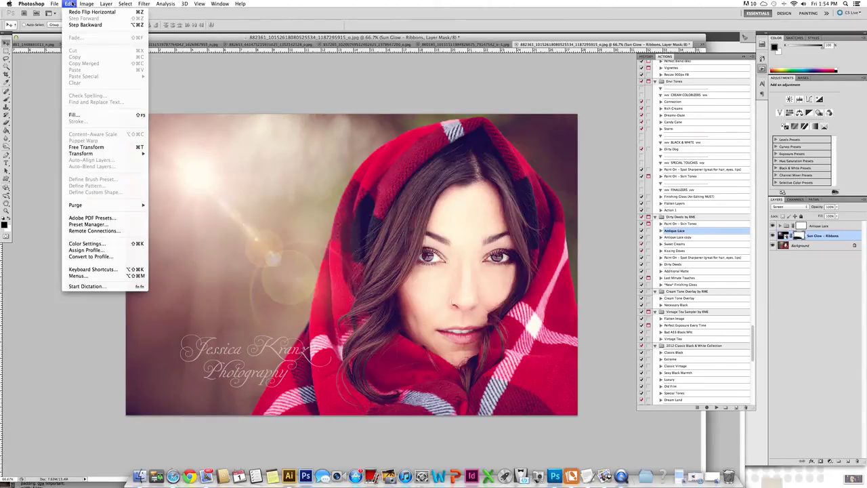
mouse_move(76, 154)
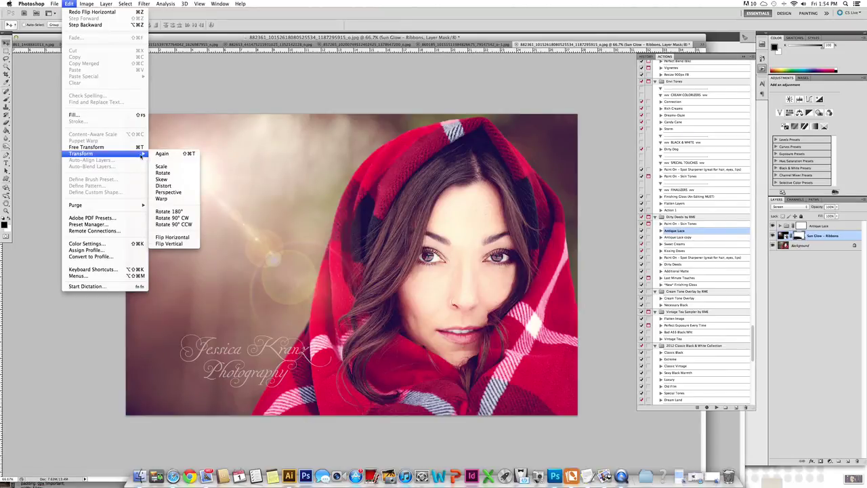
click(163, 167)
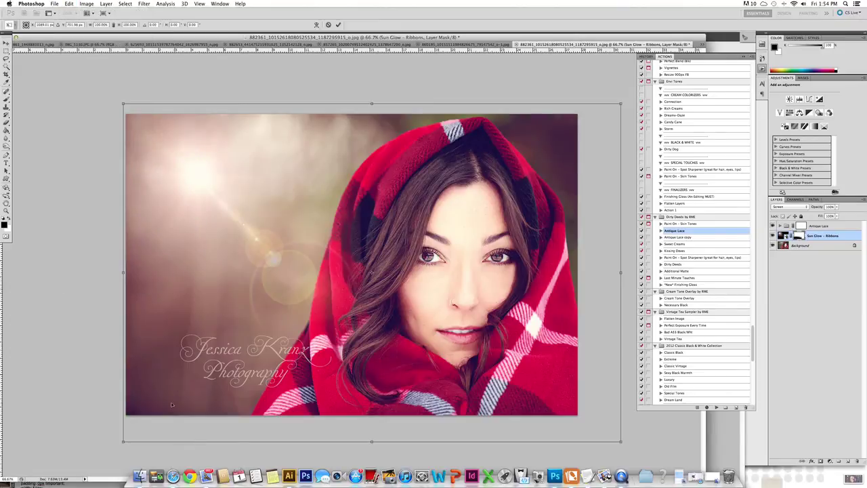
drag(121, 445, 157, 451)
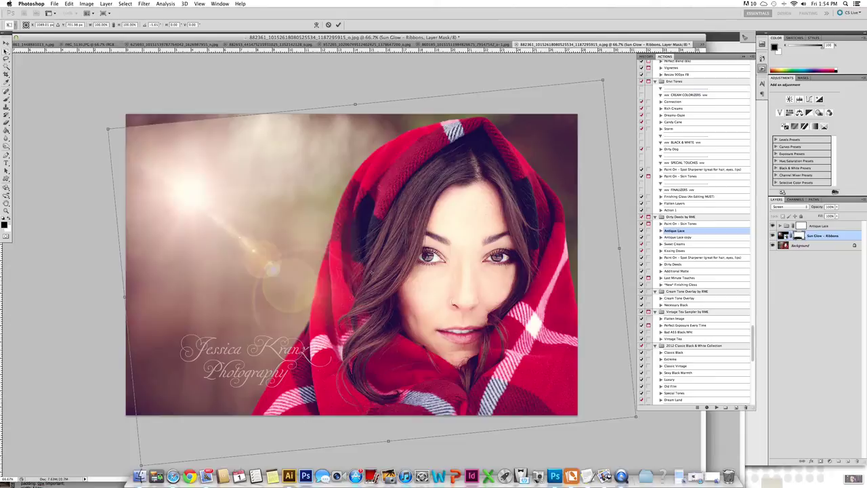
click(6, 45)
click(485, 152)
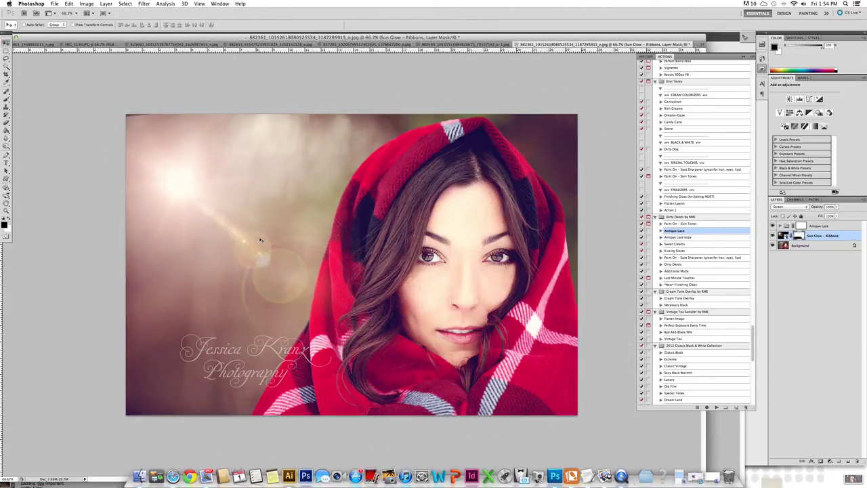
Step: Nudge the rotated flare with arrow keys until its glow sits upper-left beside the hood
key(shift+Left)
key(shift+Up)
key(shift+Left)
key(shift+Up)
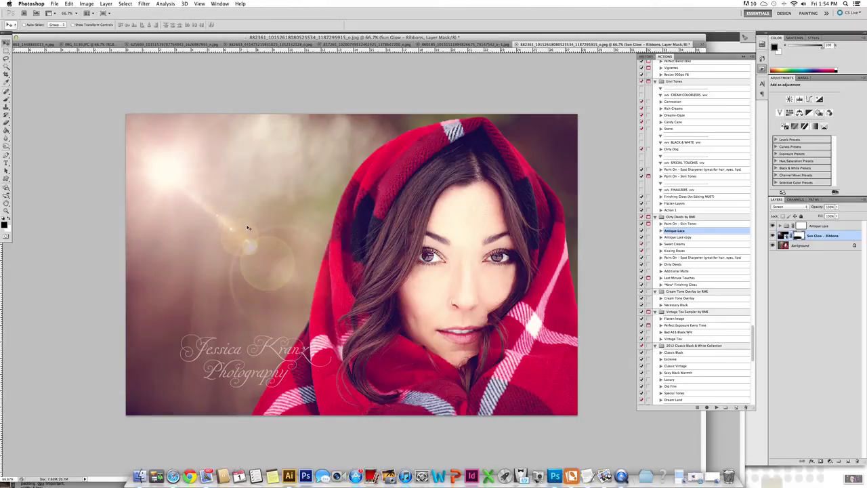
key(super+alt+z)
key(super+alt+z)
key(super+alt+z)
key(super+alt+z)
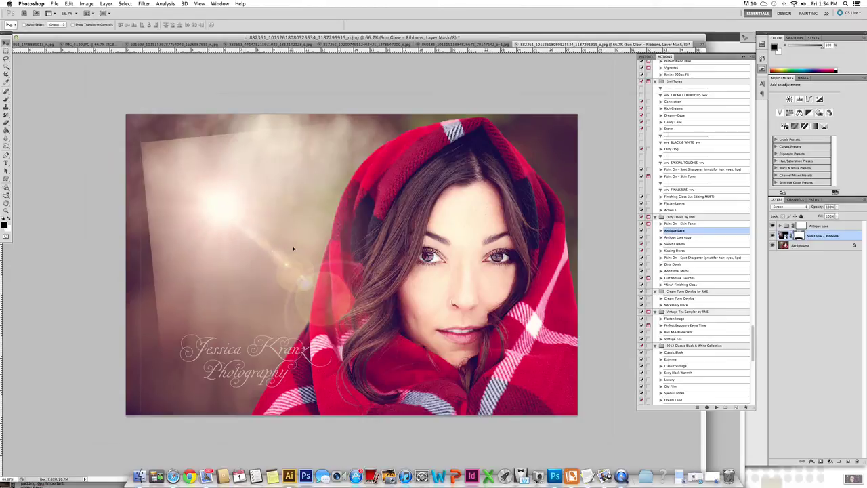
key(super+shift+z)
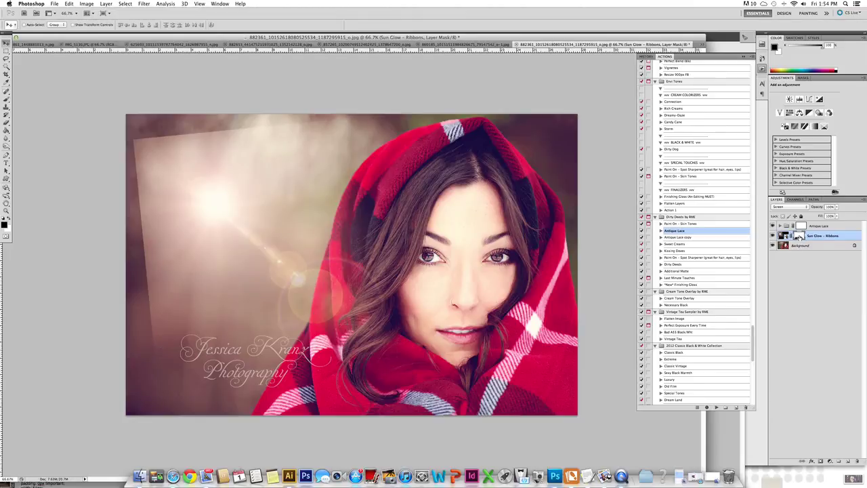
Step: Brush black on the flare's mask along its left and top edges to fade them out
key(b)
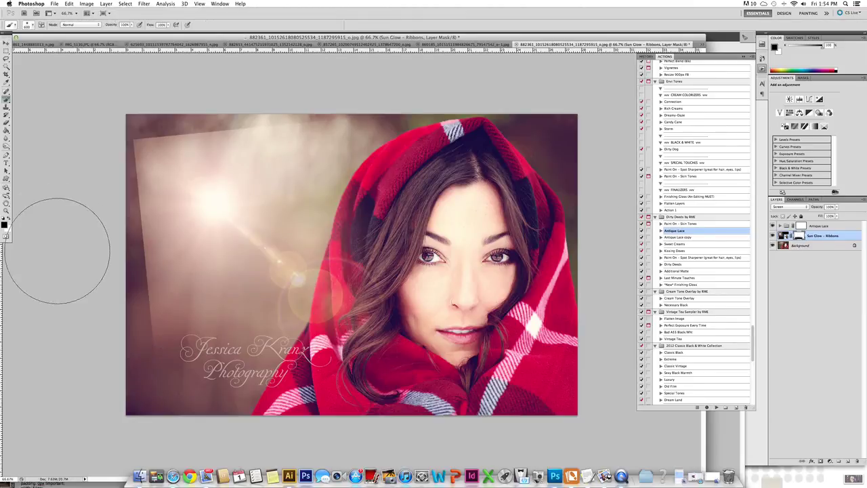
mouse_move(109, 354)
mouse_down()
mouse_move(98, 246)
mouse_move(99, 95)
mouse_up()
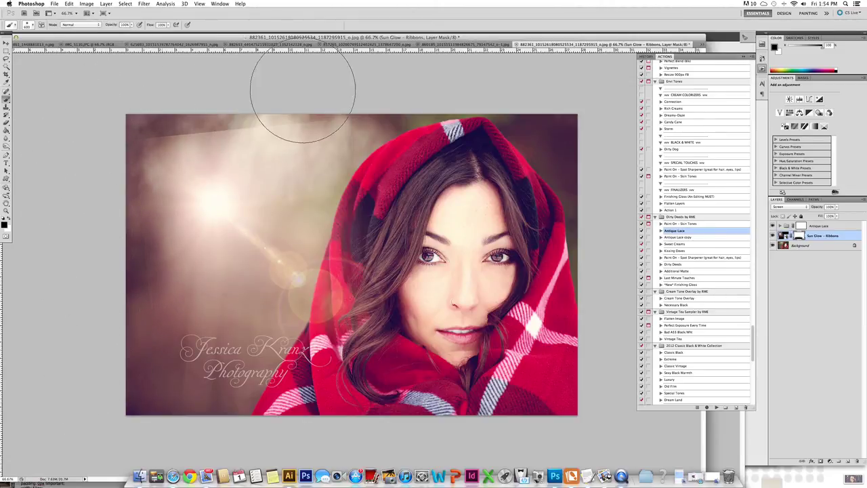
drag(300, 87, 232, 78)
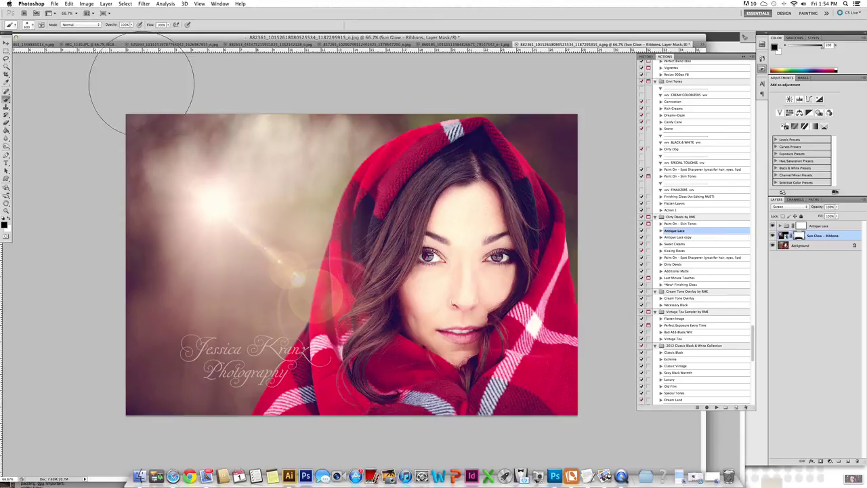